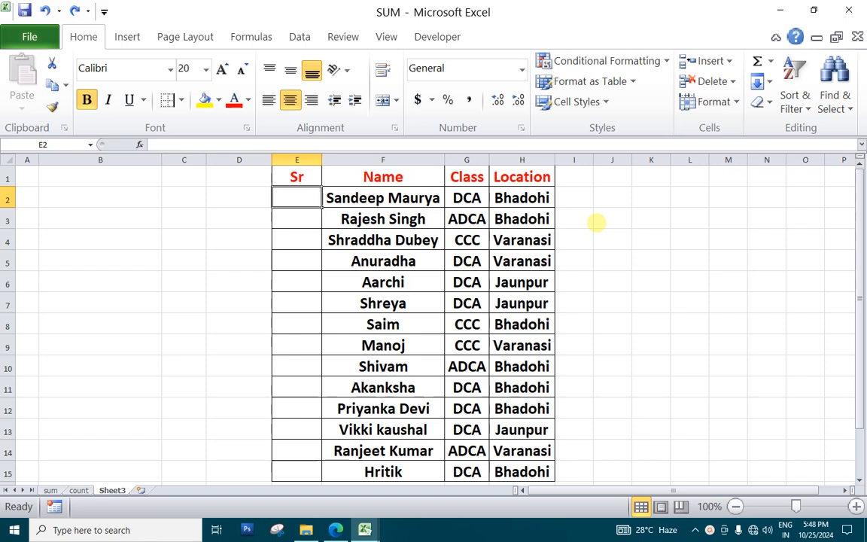
# Enter the serial numbers 1, 2 and 3 in cells E2 to E4 of the Sr column
pyautogui.write('1')
pyautogui.press('Return')
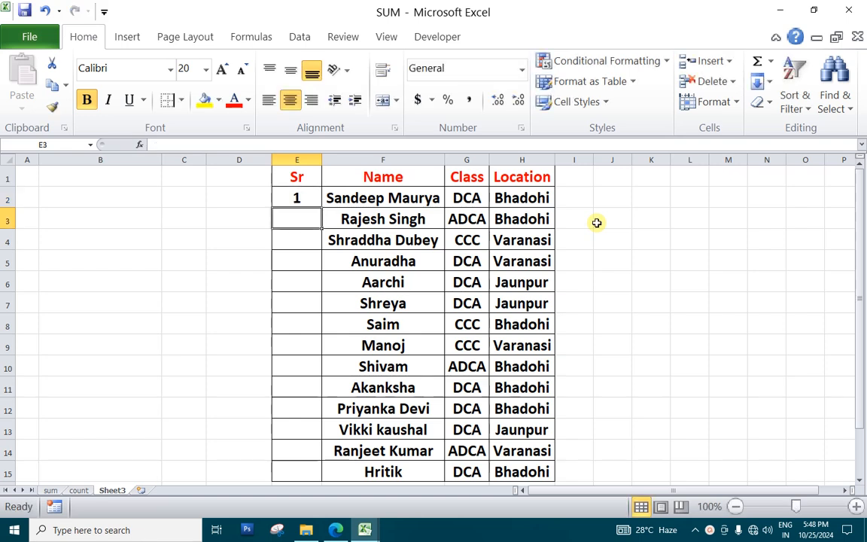
pyautogui.write('2')
pyautogui.press('Return')
pyautogui.write('3')
pyautogui.press('Return')
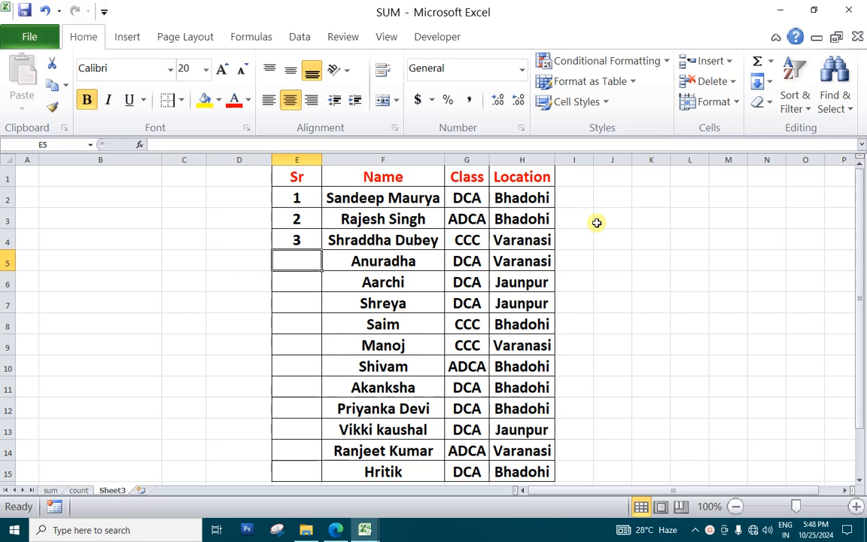
# Clear the three serial numbers from cells E2 to E4
pyautogui.press('Up')
pyautogui.press('Up')
pyautogui.press('Up')
pyautogui.hotkey('shift', 'Down')
pyautogui.hotkey('shift', 'Down')
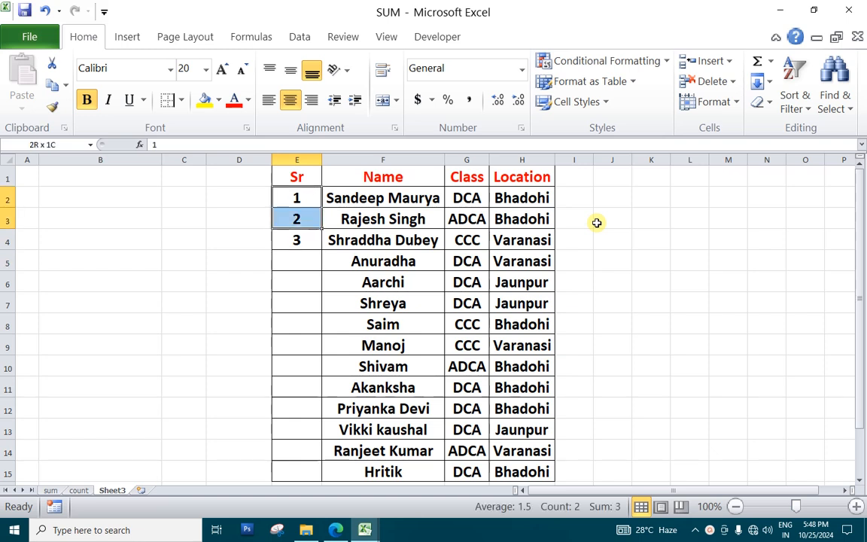
pyautogui.press('Delete')
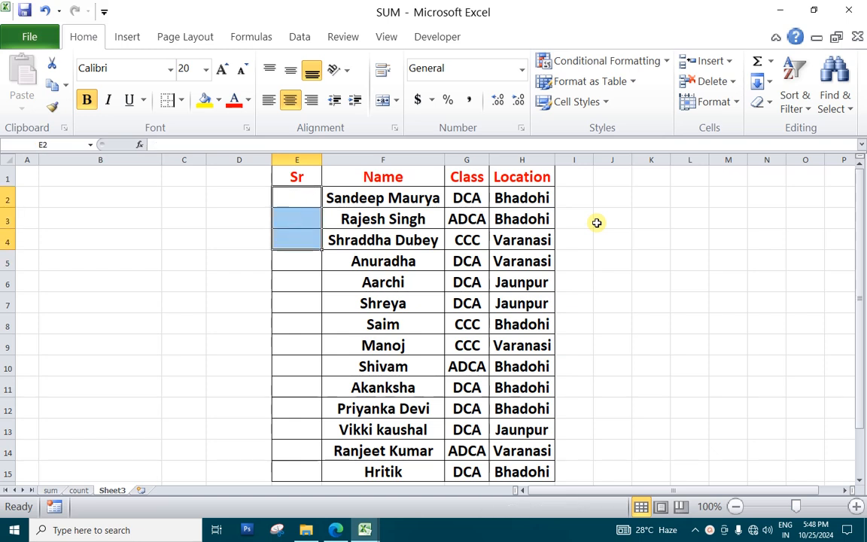
pyautogui.click(582, 282)
# Enter 1 and 2 in cells E2 and E3 and fill the number series from them down to E14
pyautogui.click(294, 198)
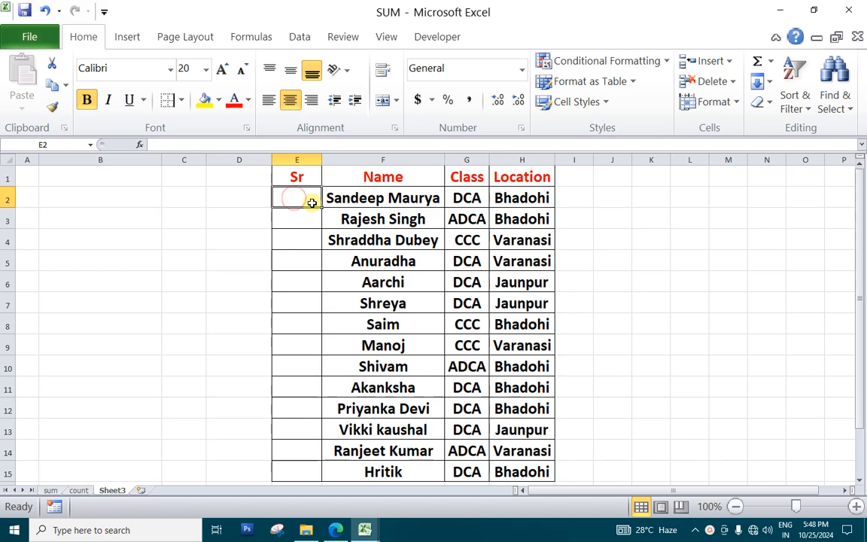
pyautogui.write('1')
pyautogui.press('Return')
pyautogui.write('2')
pyautogui.press('Return')
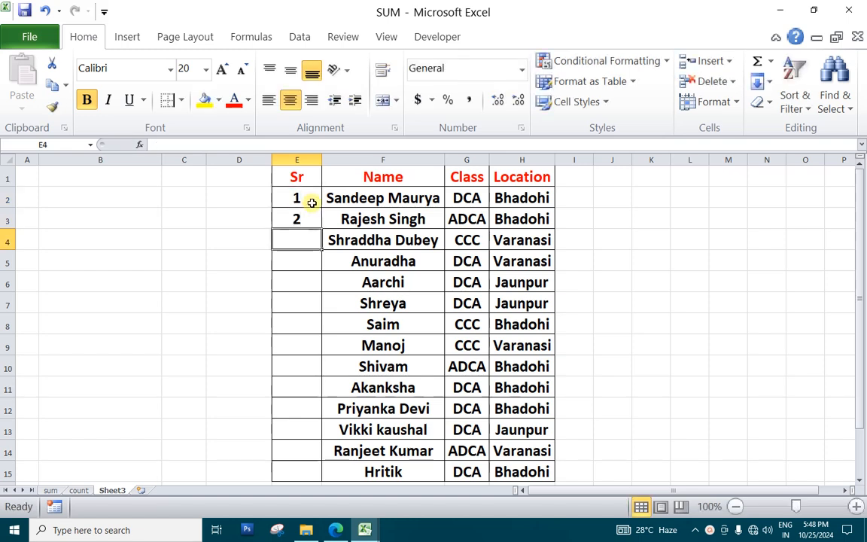
pyautogui.click(304, 198)
pyautogui.moveTo(304, 198); pyautogui.dragTo(305, 218)
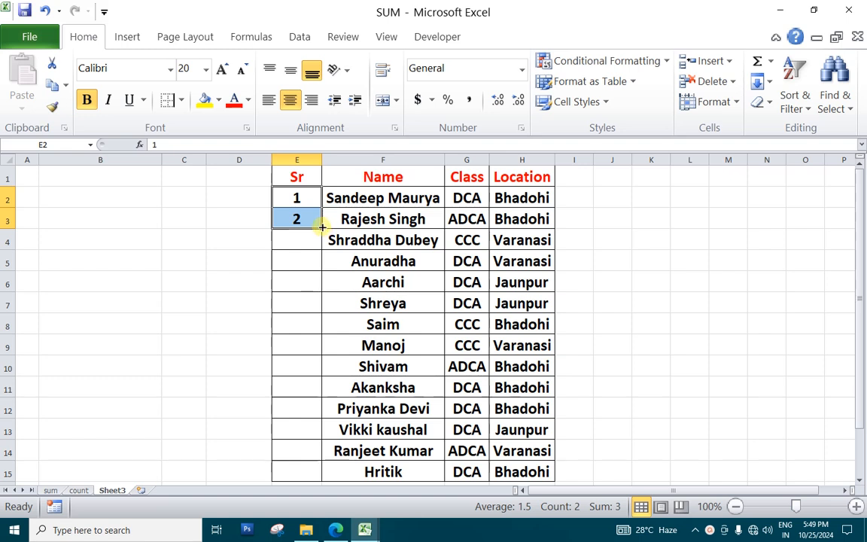
pyautogui.moveTo(322, 226); pyautogui.dragTo(334, 470)
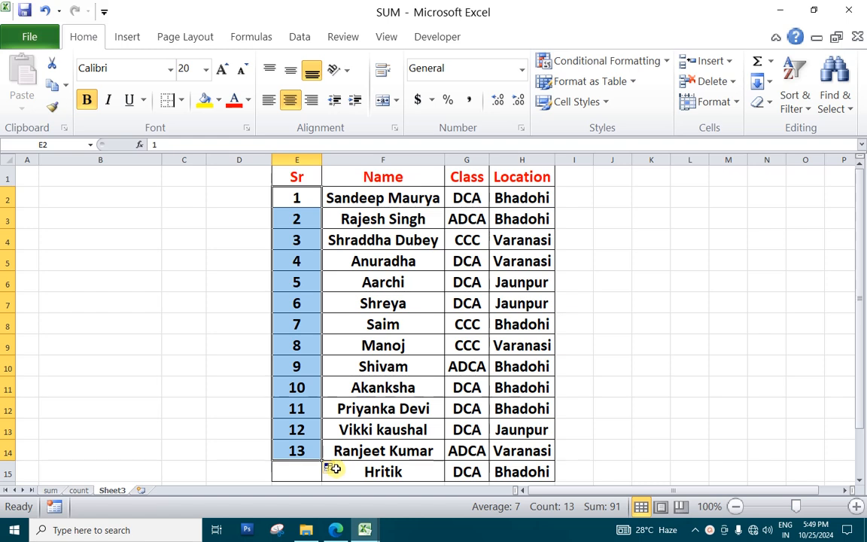
# Undo the series fill and the number entry in E3, leaving E3 selected
pyautogui.hotkey('ctrl', 'z')
pyautogui.hotkey('ctrl', 'z')
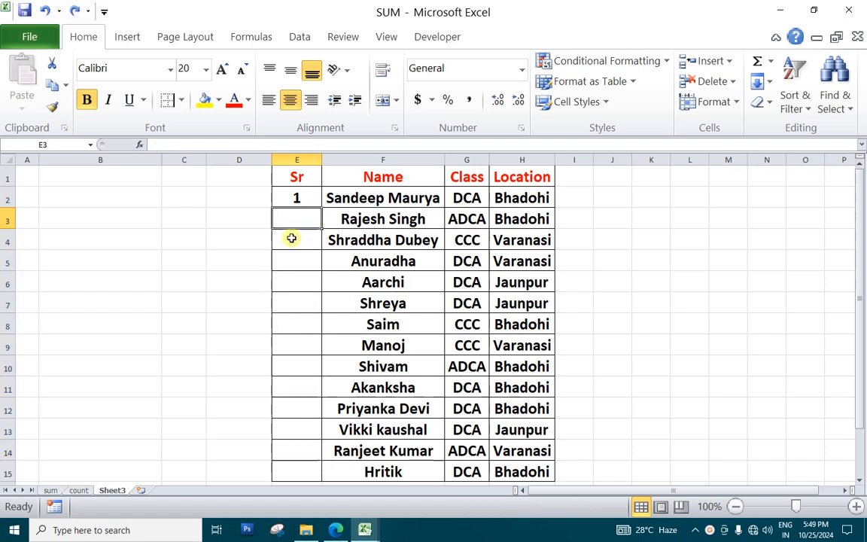
pyautogui.click(296, 198)
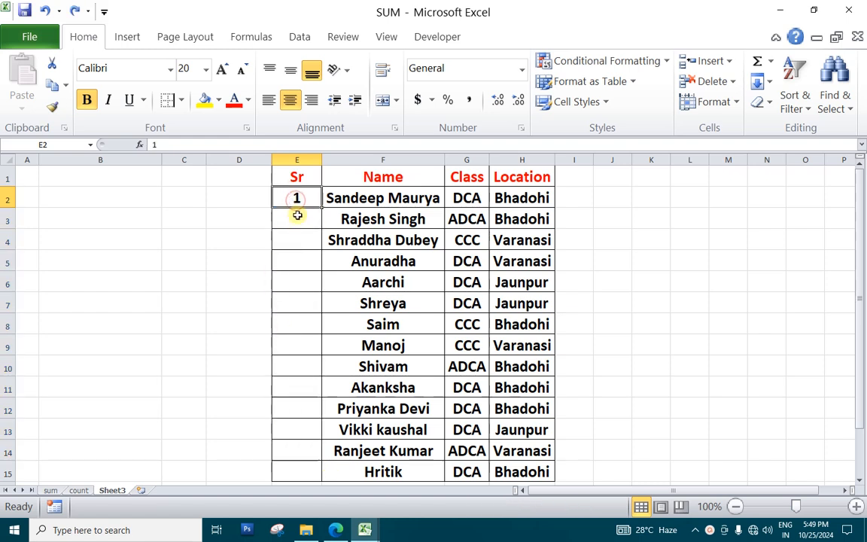
pyautogui.click(298, 215)
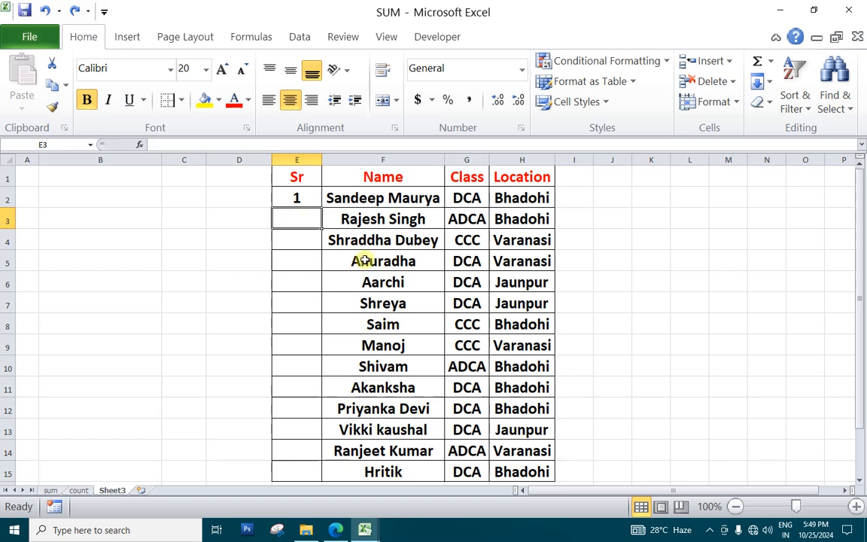
# Enter the formula =1+E2 in cell E3 and fill it down to E15
pyautogui.write('=1+')
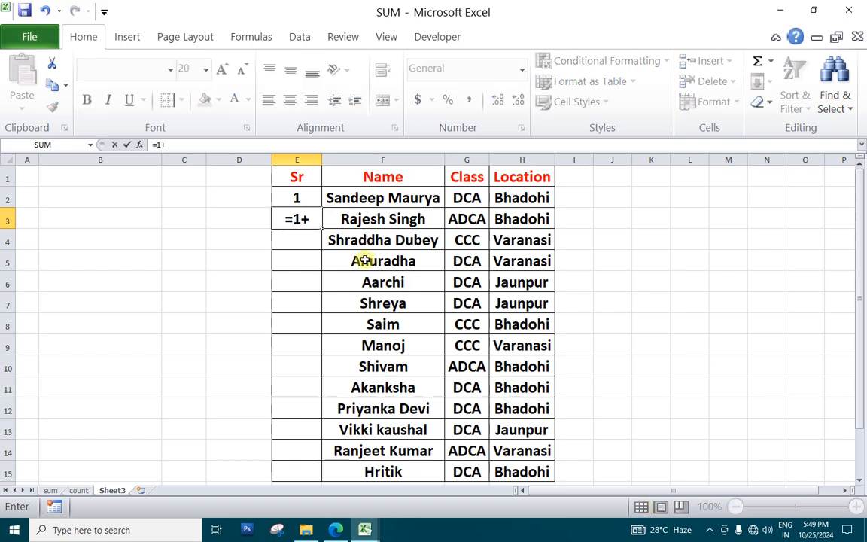
pyautogui.press('Up')
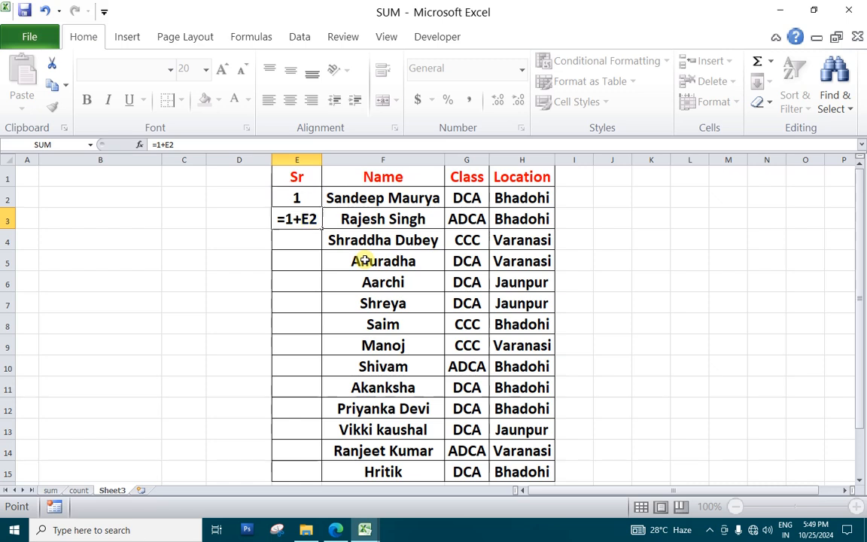
pyautogui.press('Return')
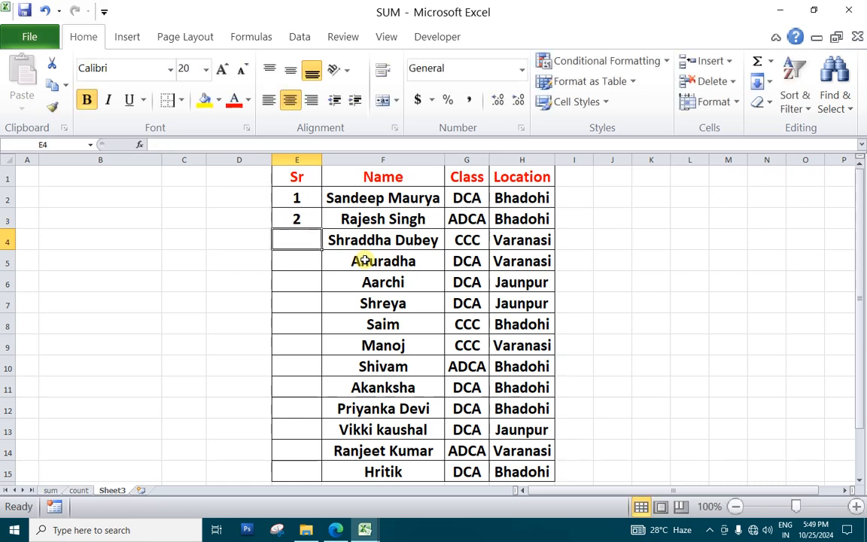
pyautogui.click(305, 222)
pyautogui.moveTo(321, 228); pyautogui.dragTo(324, 471)
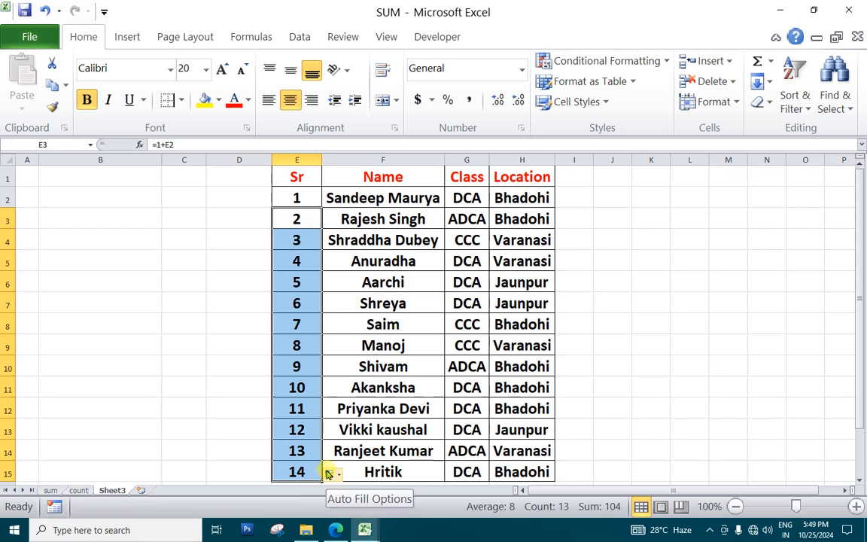
# Undo the formula fill, the formula in E3 and the number in E2
pyautogui.hotkey('ctrl', 'z')
pyautogui.hotkey('ctrl', 'z')
pyautogui.hotkey('ctrl', 'z')
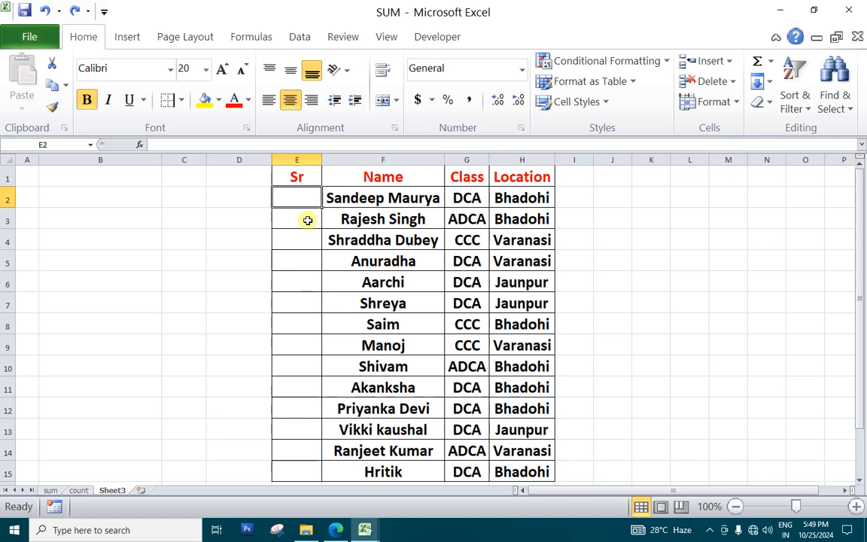
pyautogui.click(668, 241)
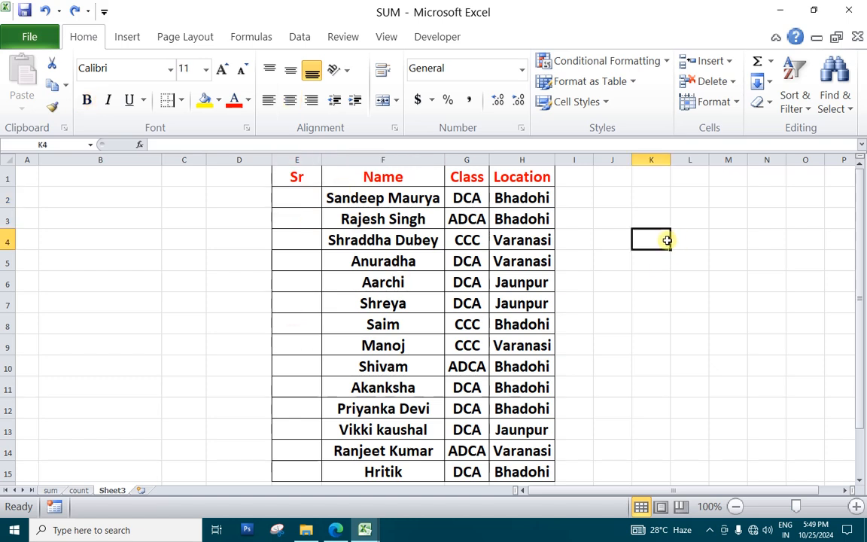
# Enter 1 in E2 and fill a linear series from it in columns, with step value 1 and stop value 15
pyautogui.click(299, 197)
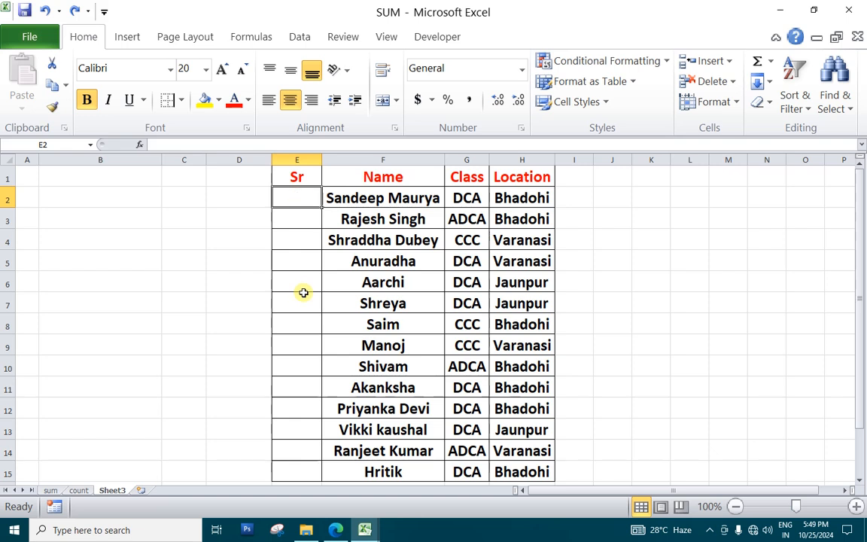
pyautogui.write('1')
pyautogui.press('Return')
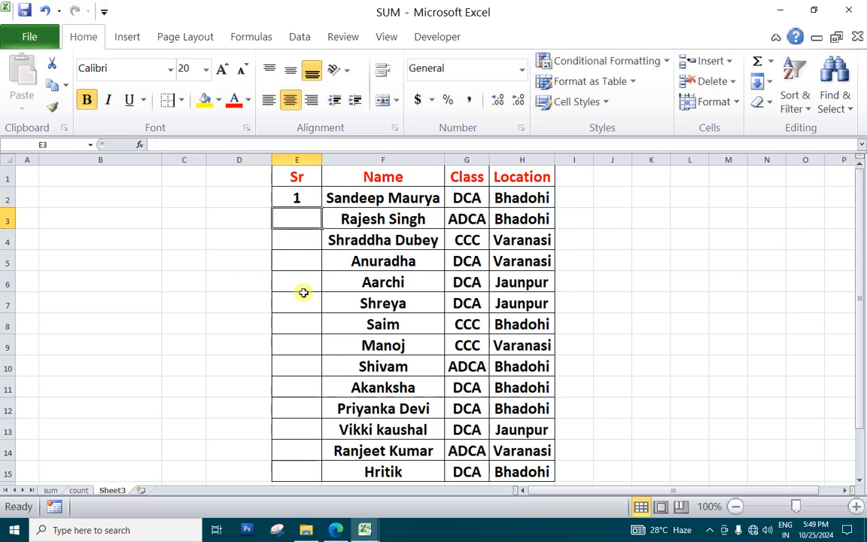
pyautogui.press('Up')
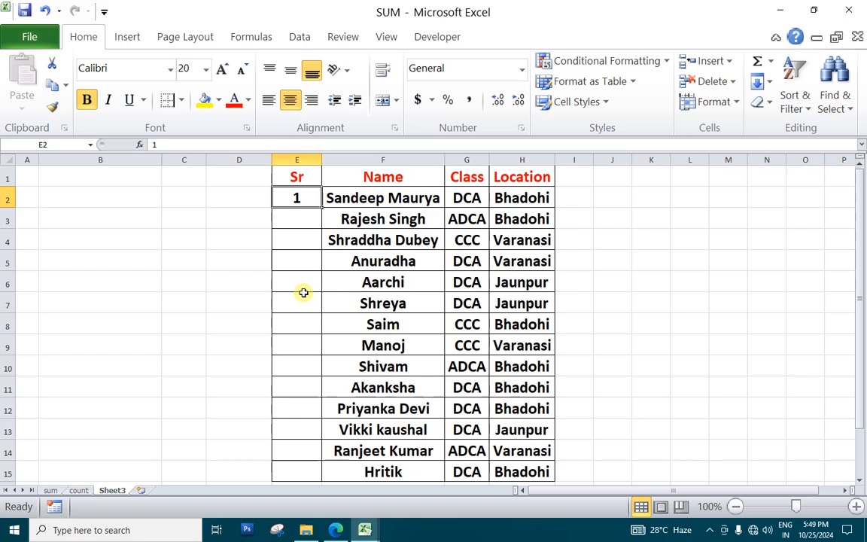
pyautogui.click(768, 82)
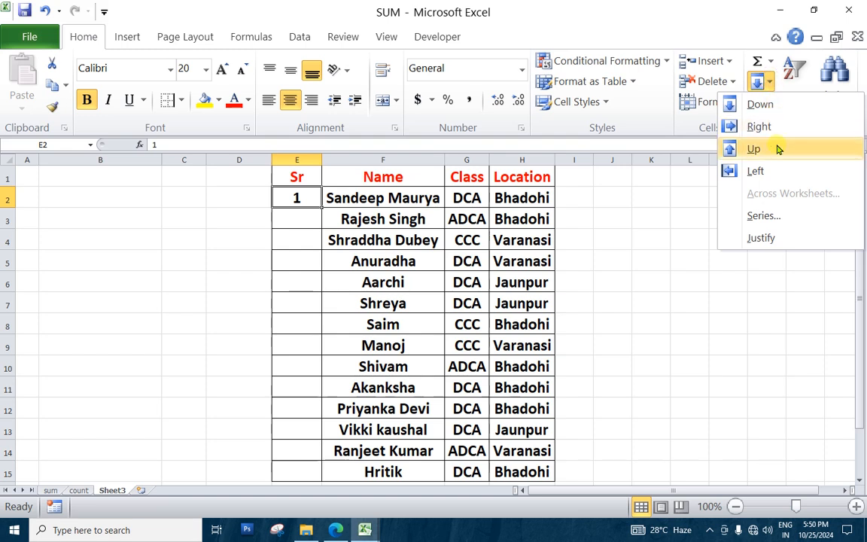
pyautogui.click(775, 216)
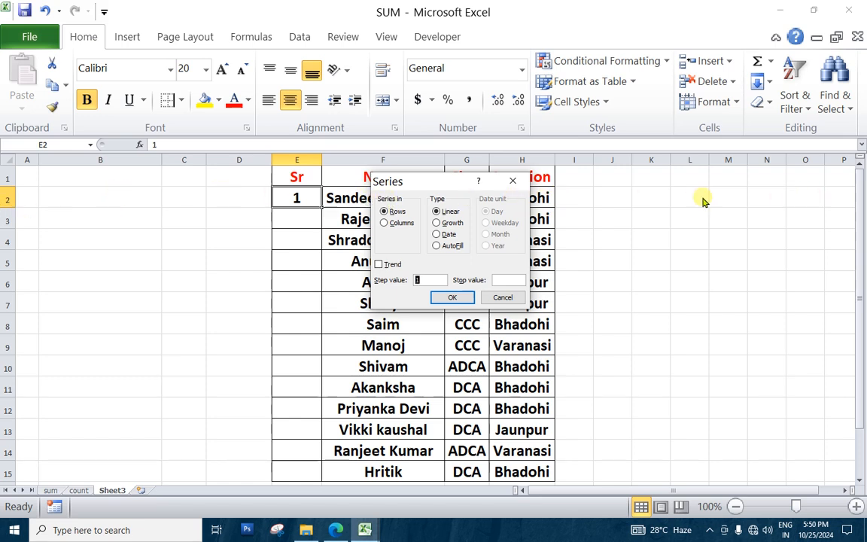
pyautogui.click(400, 225)
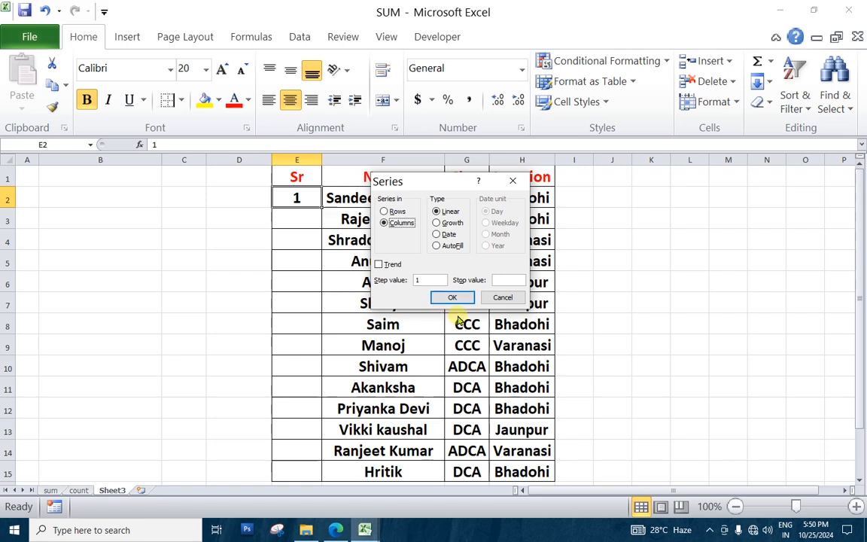
pyautogui.click(499, 280)
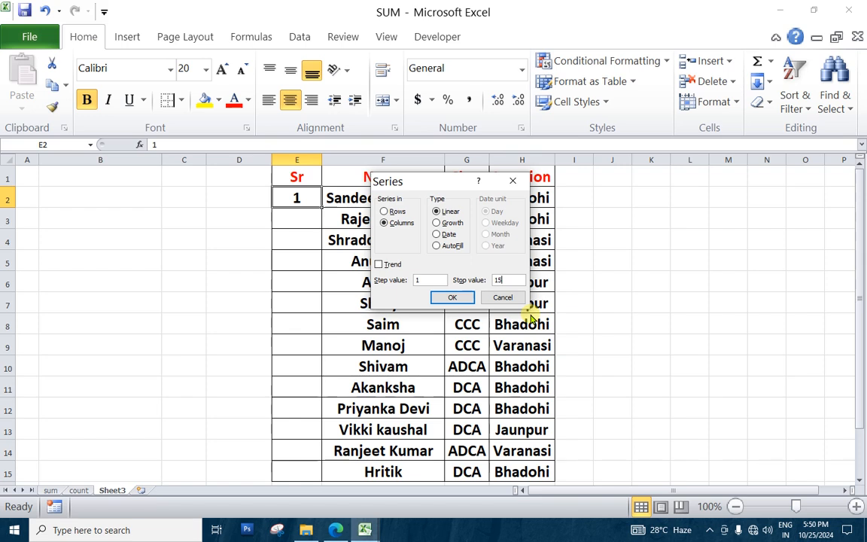
pyautogui.click(457, 297)
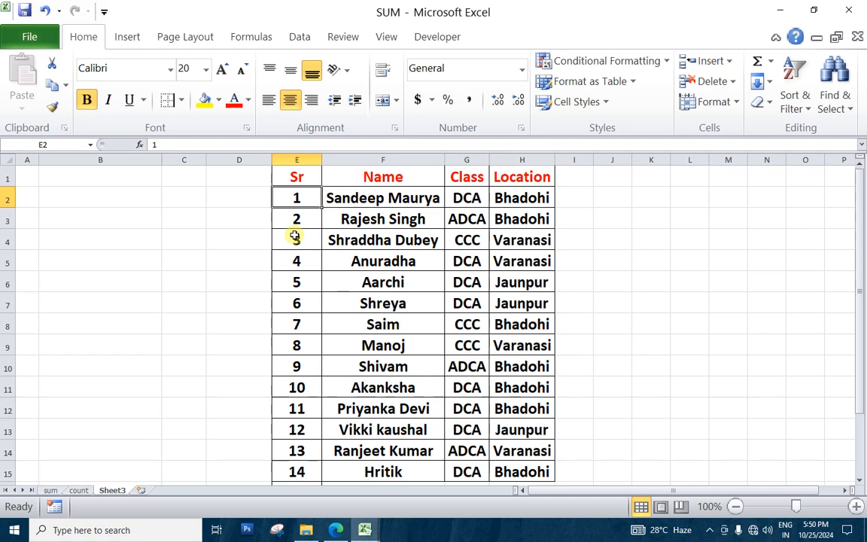
pyautogui.click(771, 83)
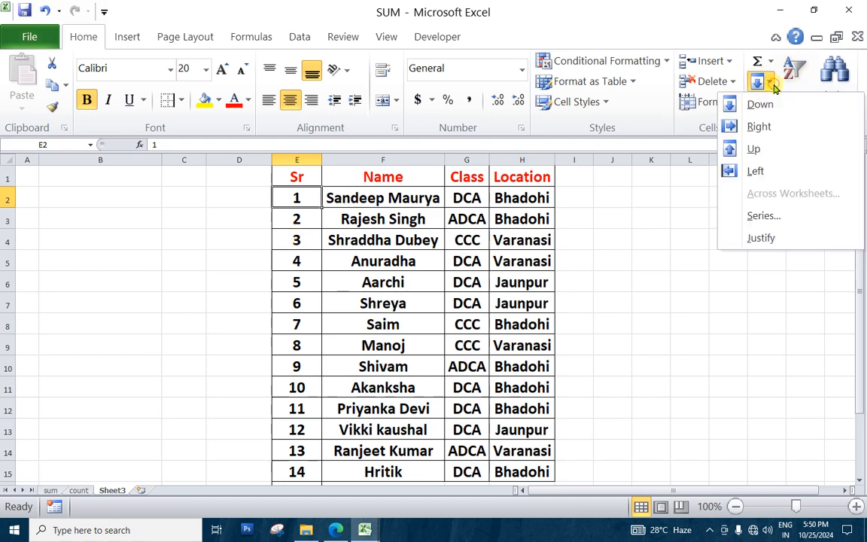
pyautogui.click(667, 258)
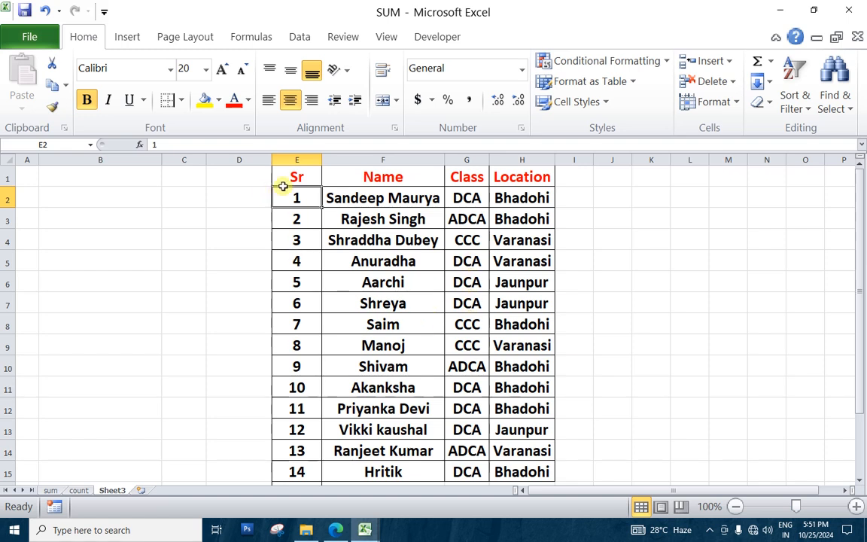
# Turn on filtering for the table's header row, E1 to H1
pyautogui.moveTo(294, 175); pyautogui.dragTo(508, 176)
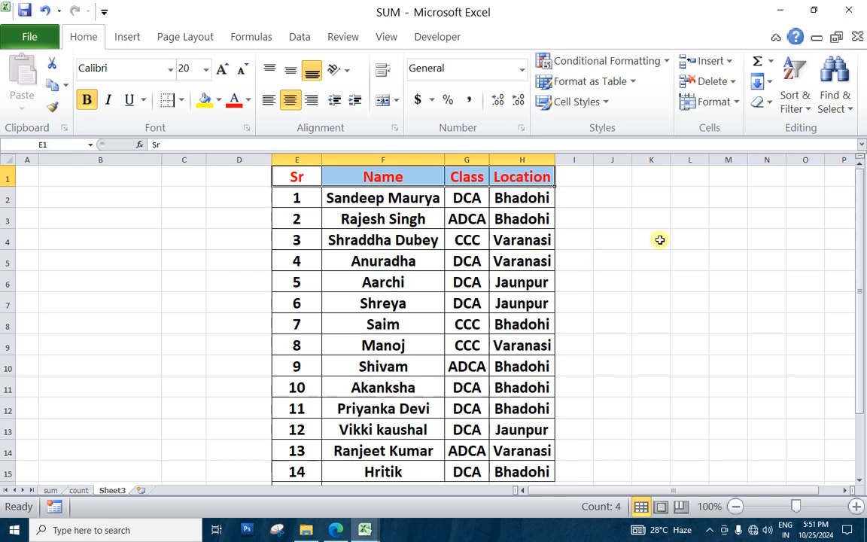
pyautogui.click(806, 110)
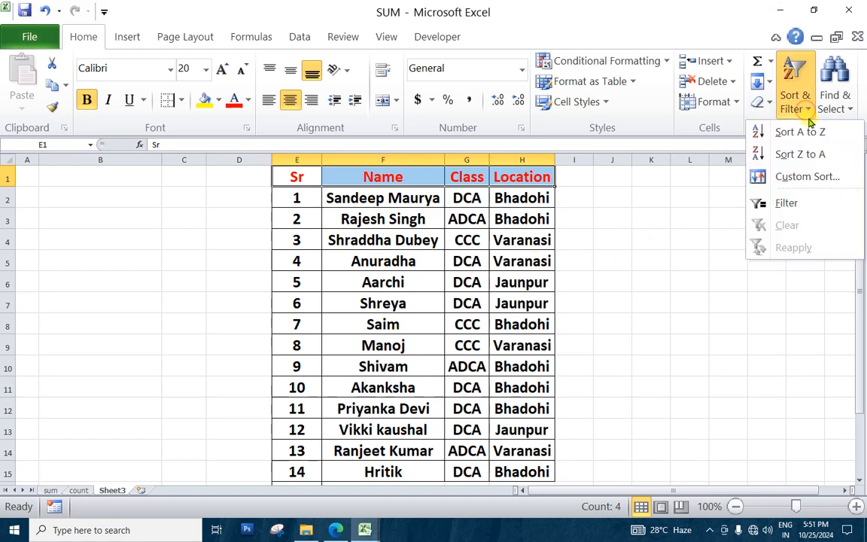
pyautogui.click(787, 202)
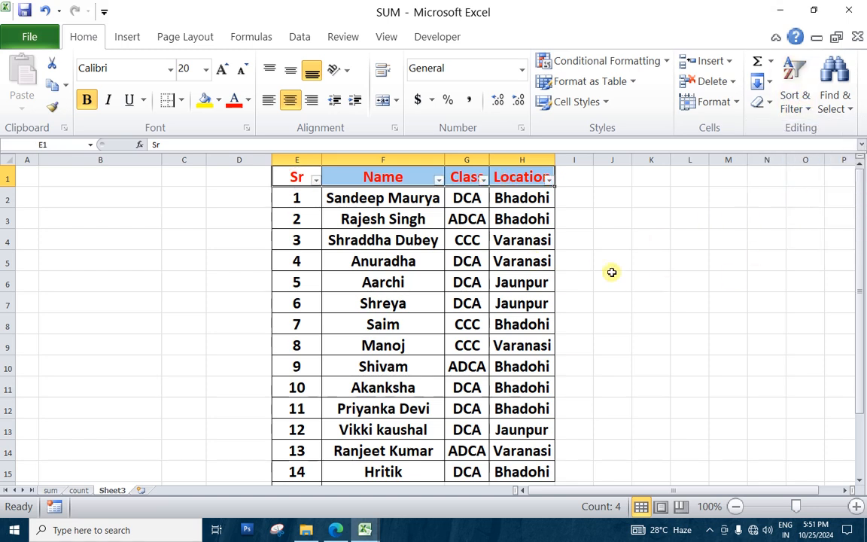
# Filter the Class column to exclude DCA, and undo that filter
pyautogui.click(483, 179)
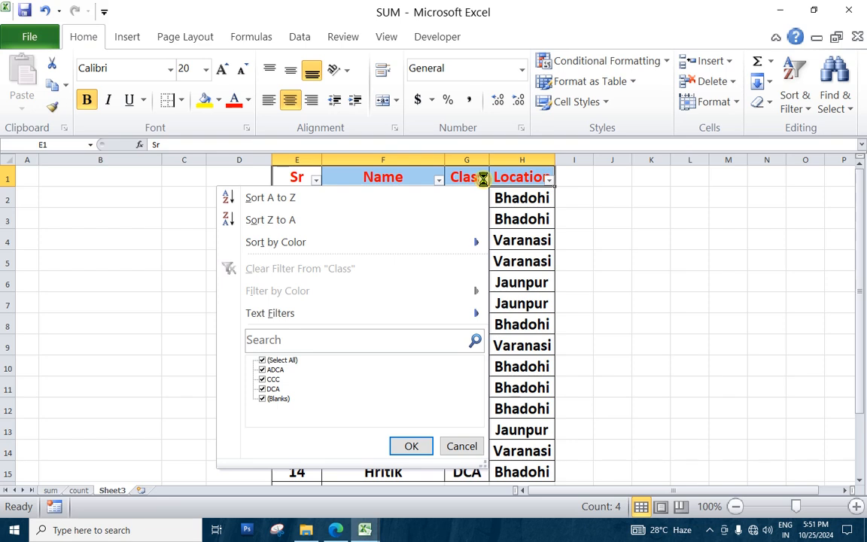
pyautogui.click(263, 390)
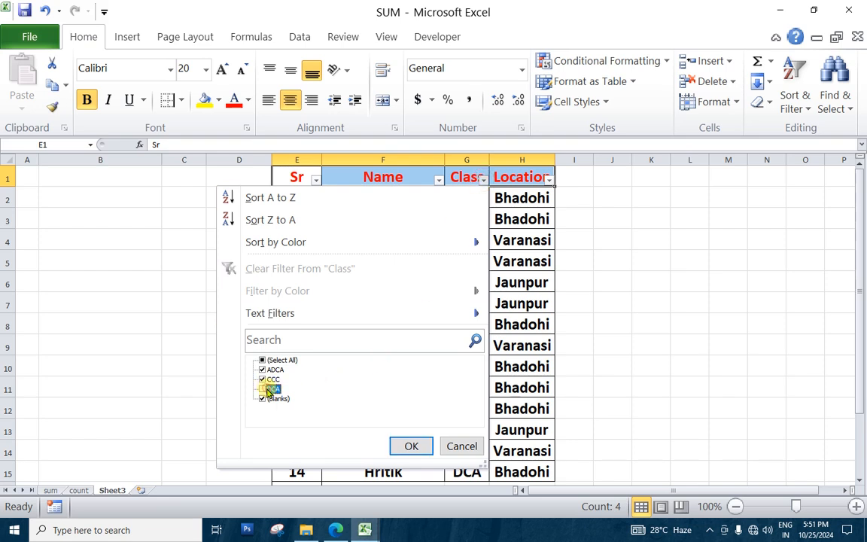
pyautogui.click(399, 446)
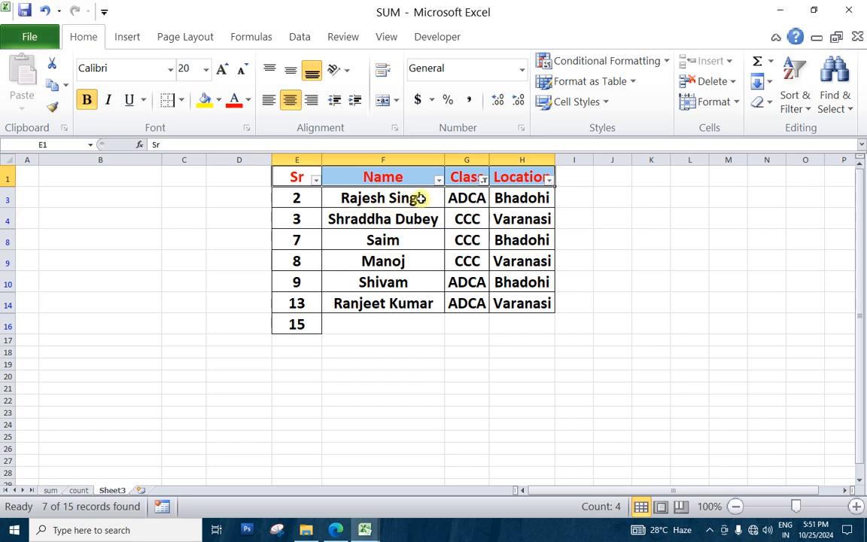
pyautogui.hotkey('ctrl', 'z')
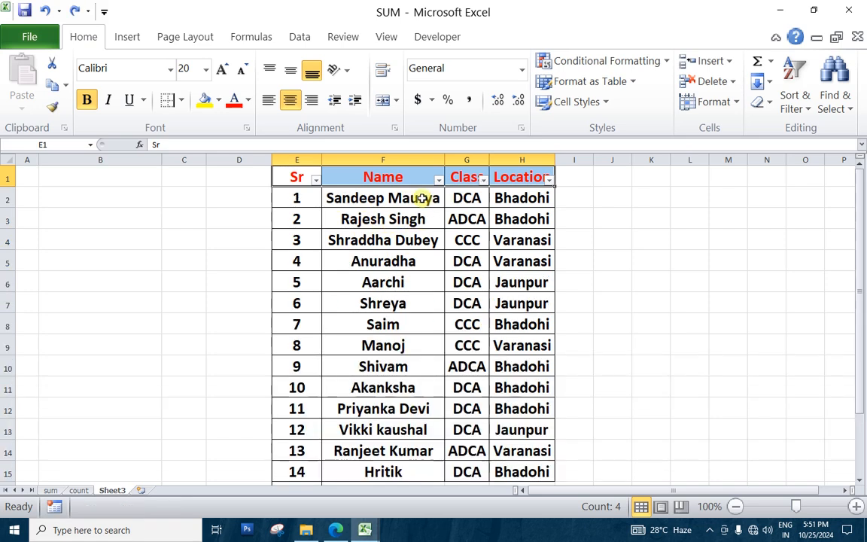
# Clear the serial numbers in the Sr column from E2 down through the last named row
pyautogui.click(457, 283)
pyautogui.moveTo(312, 201); pyautogui.dragTo(306, 473)
pyautogui.click(306, 472)
pyautogui.moveTo(317, 208); pyautogui.dragTo(291, 471)
pyautogui.press('Delete')
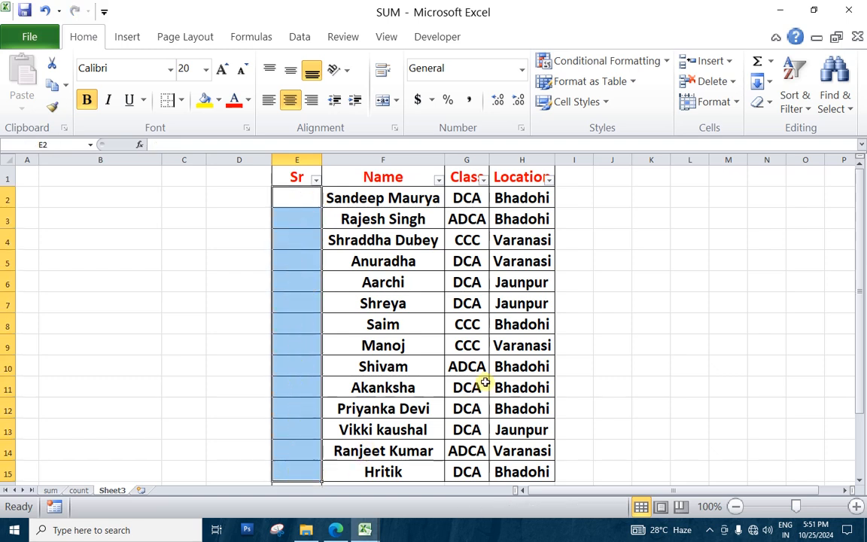
# Widen the Sr column to roughly four times its width, with E2 selected for the numbering formula
pyautogui.click(467, 367)
pyautogui.click(309, 194)
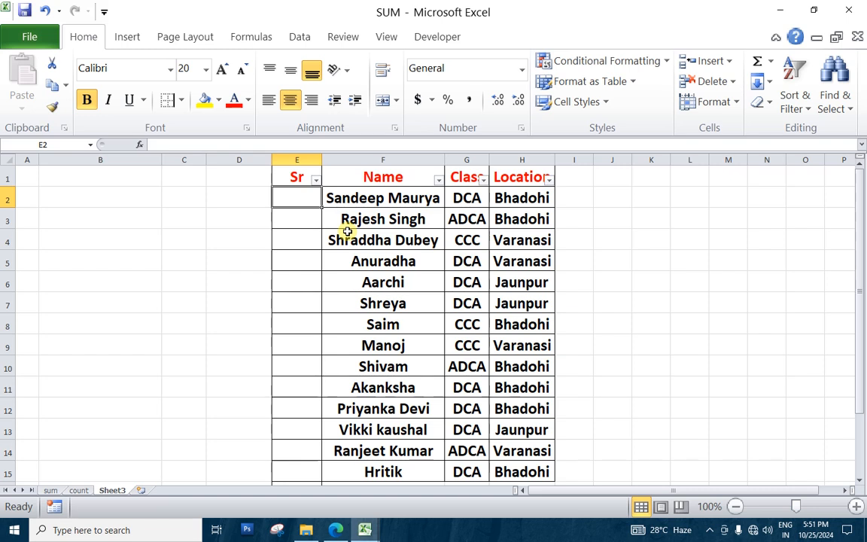
pyautogui.moveTo(322, 161); pyautogui.dragTo(463, 197)
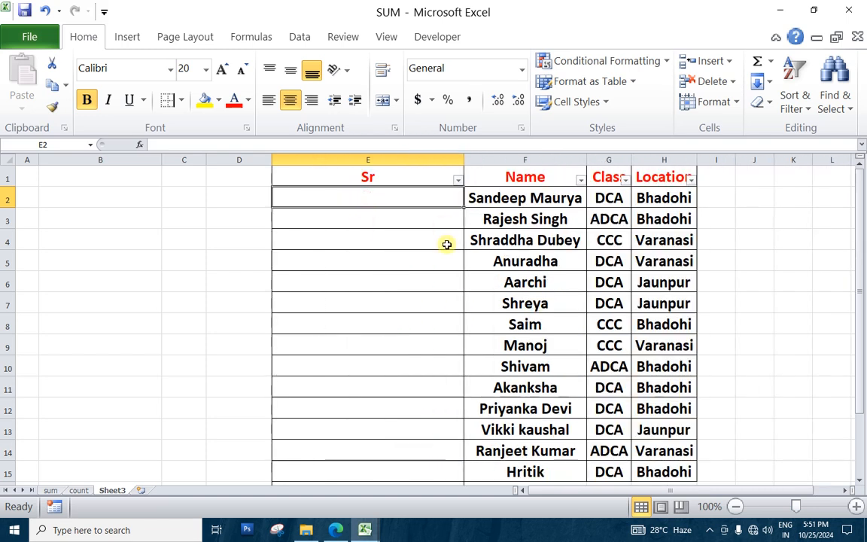
# Enter the formula =SUBTOTAL(3,$F$2:F2) in E2, using the COUNTA function number and an absolute start reference
pyautogui.write('=sub')
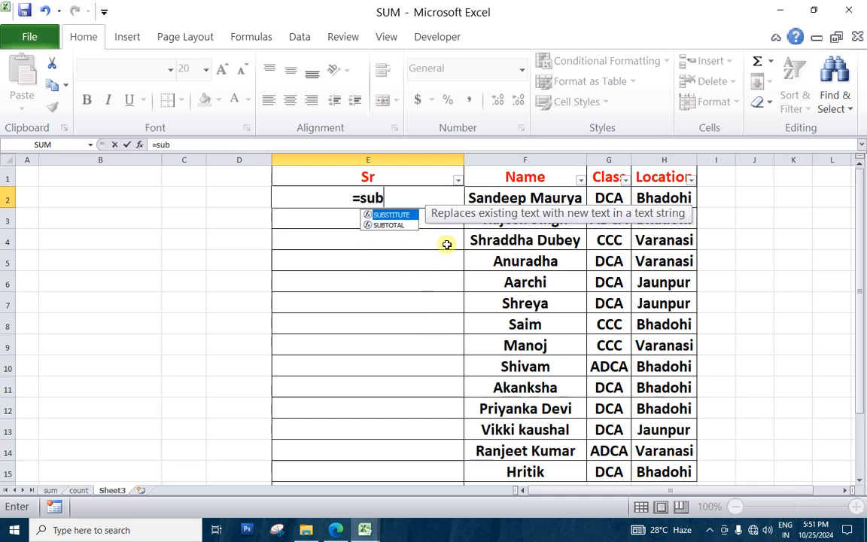
pyautogui.write('total')
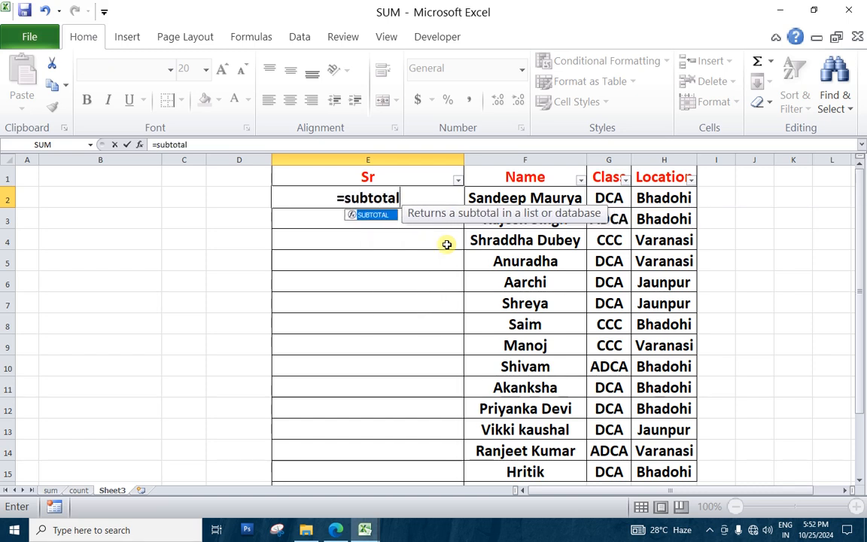
pyautogui.press('Tab')
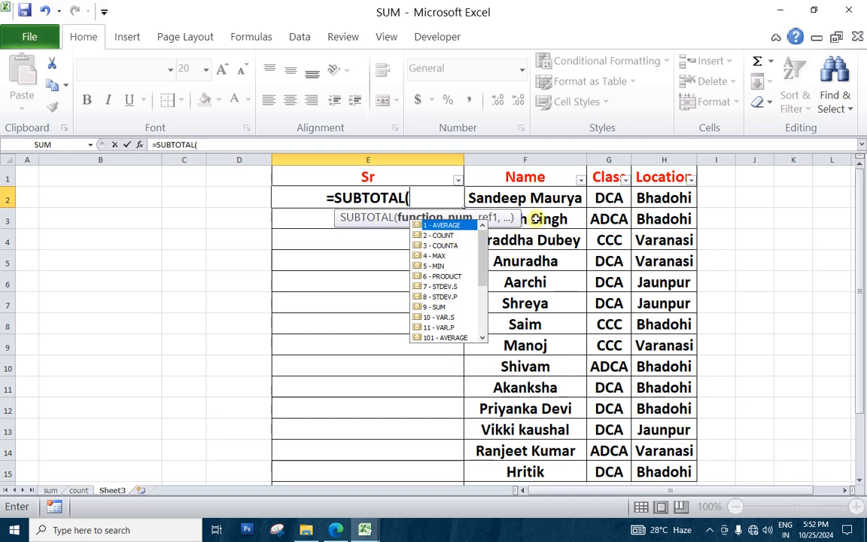
pyautogui.doubleClick(444, 245)
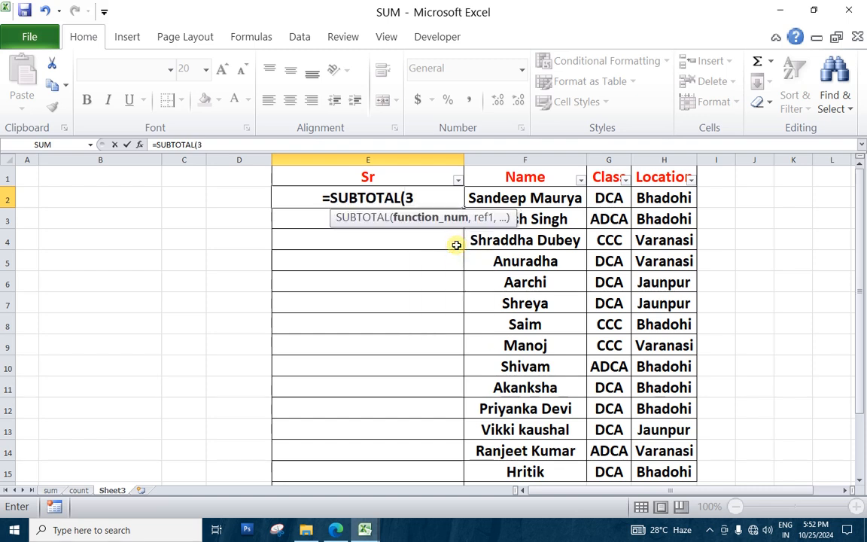
pyautogui.write(',')
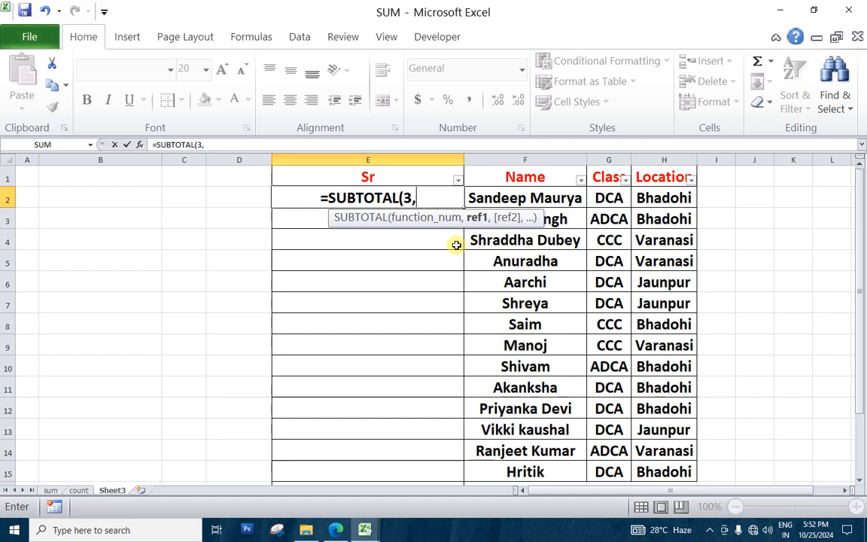
pyautogui.click(482, 198)
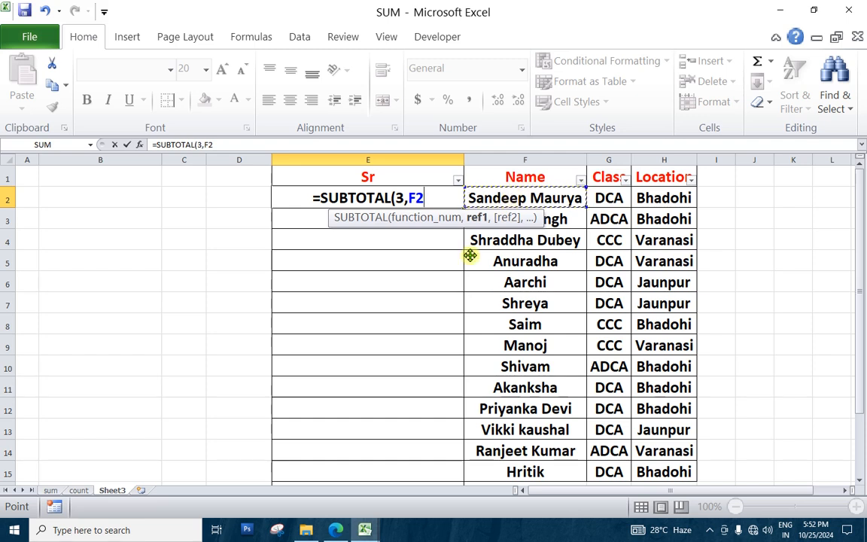
pyautogui.press('F4')
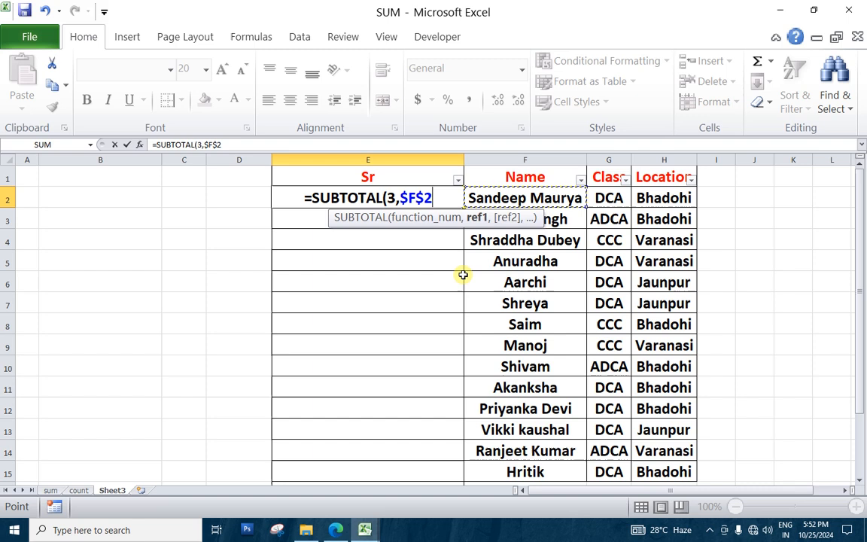
pyautogui.click(448, 198)
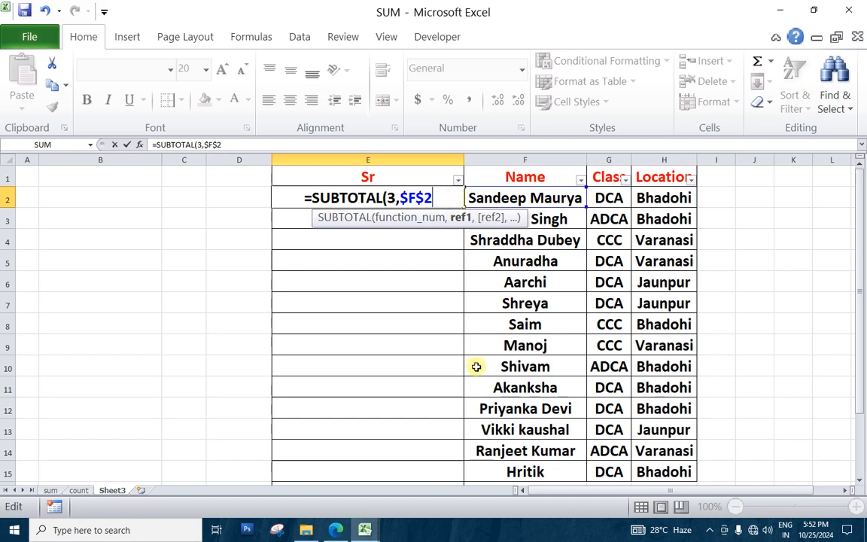
pyautogui.write(':')
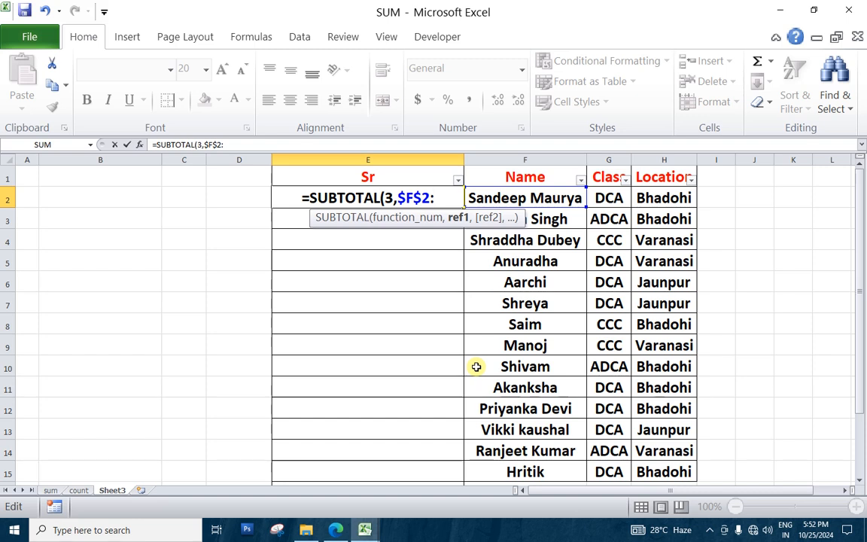
pyautogui.click(519, 199)
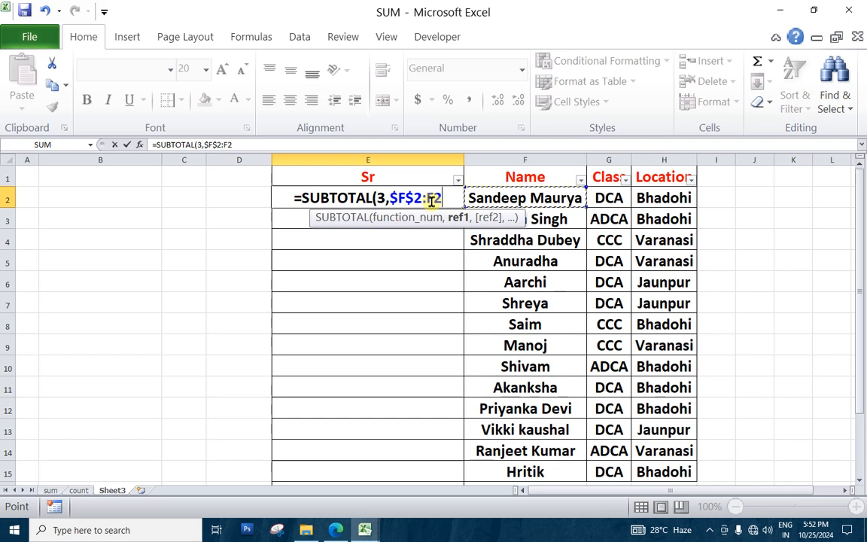
pyautogui.write(')')
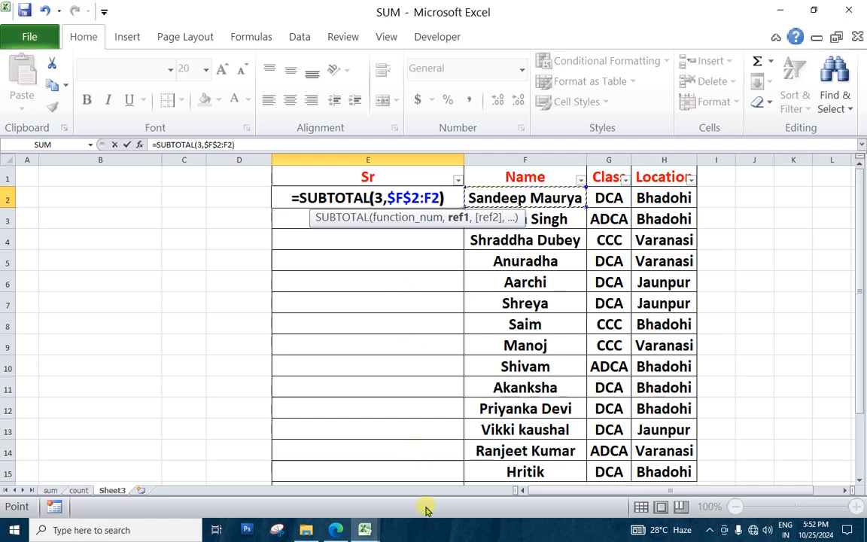
pyautogui.press('Return')
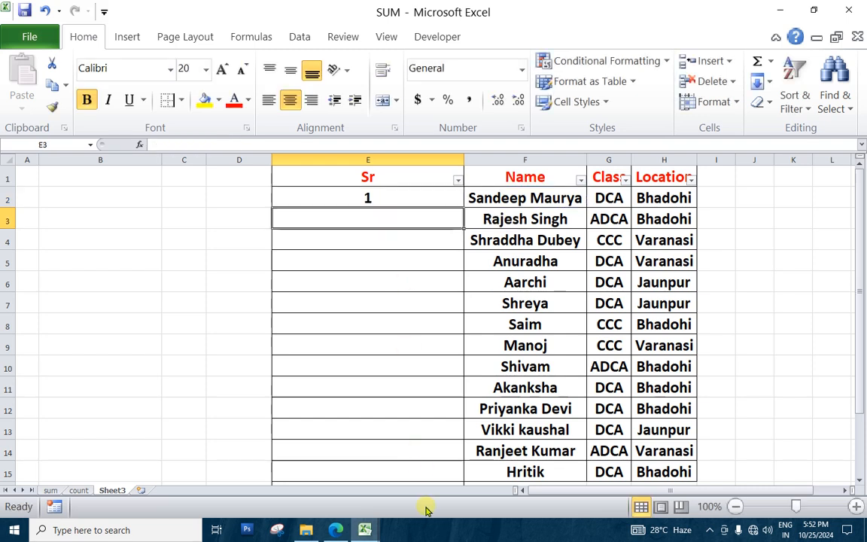
# Fill the SUBTOTAL formula from E2 down to E15 and clear the leftover number in E16
pyautogui.click(407, 192)
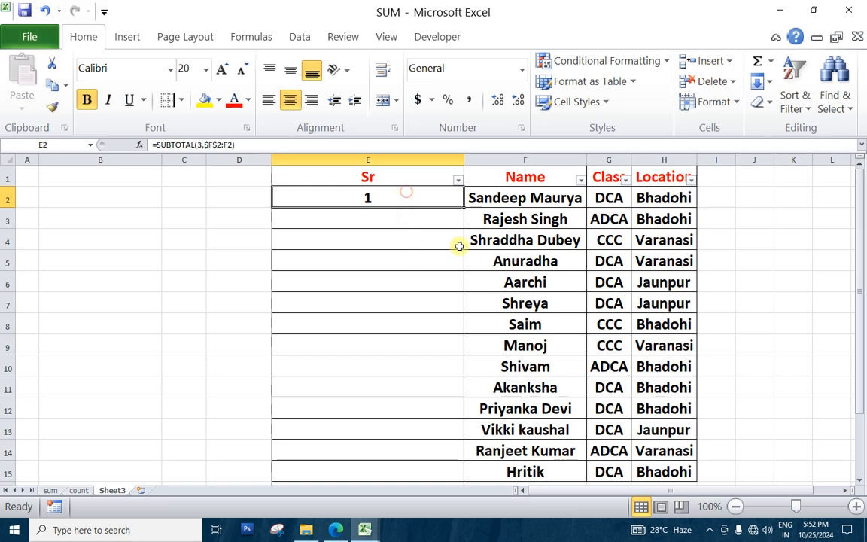
pyautogui.moveTo(463, 207); pyautogui.dragTo(458, 433)
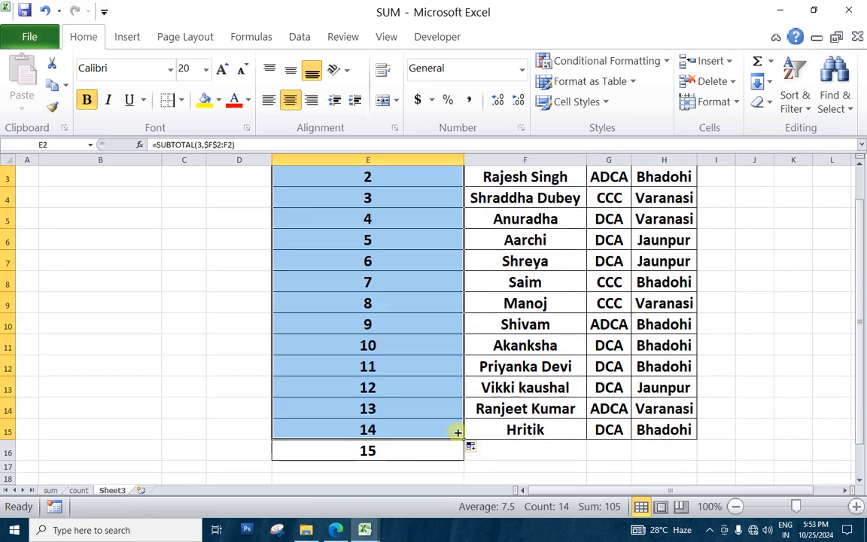
pyautogui.click(369, 452)
pyautogui.press('Delete')
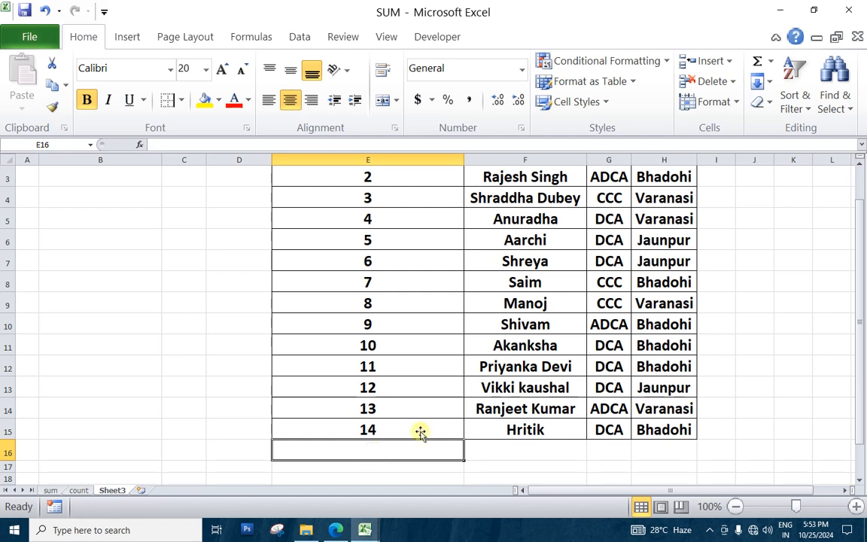
pyautogui.click(440, 411)
# Widen the Class column so its header fits and filter it to exclude DCA
pyautogui.scroll(1, 441, 409)
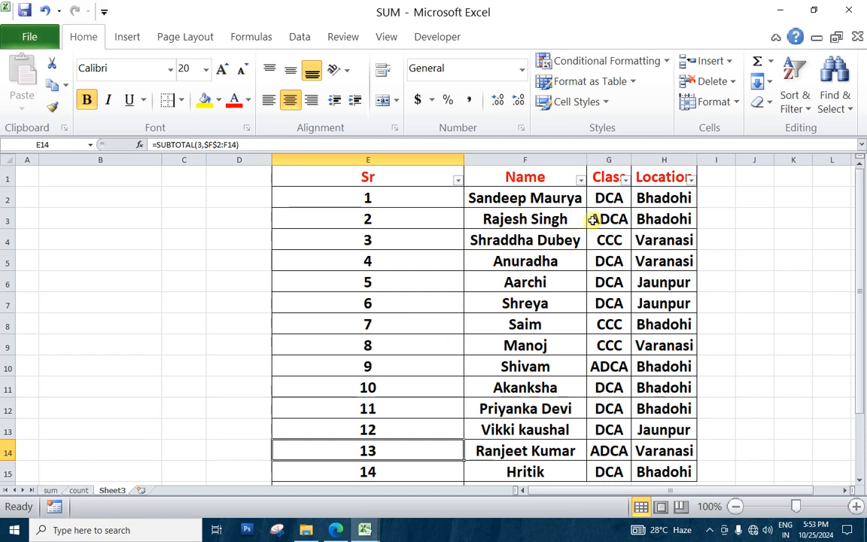
pyautogui.moveTo(630, 160); pyautogui.dragTo(650, 161)
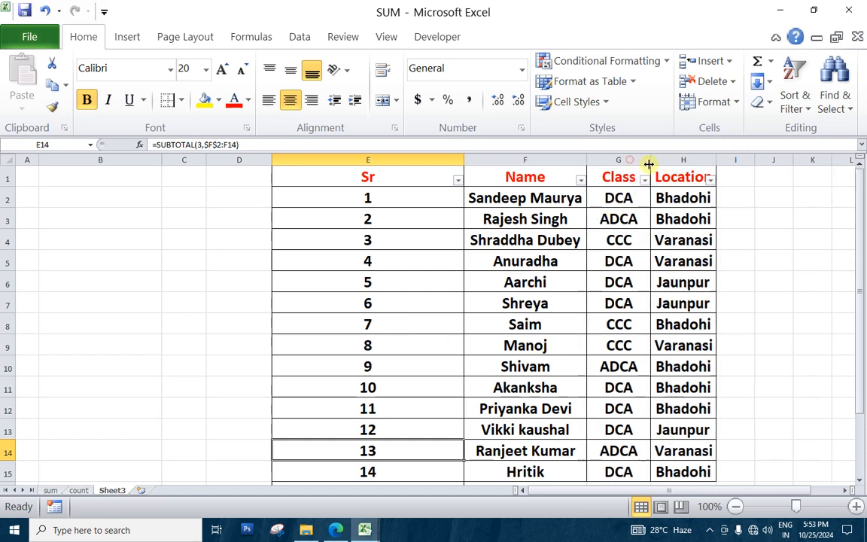
pyautogui.click(645, 179)
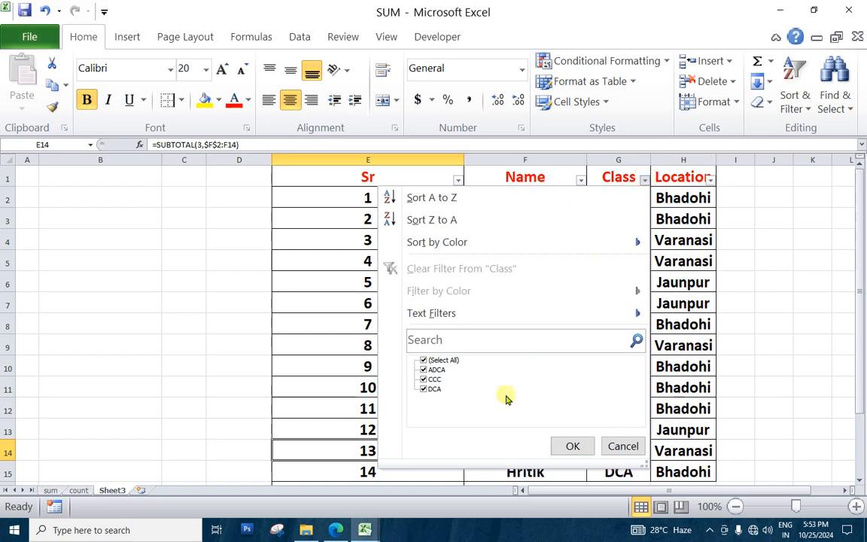
pyautogui.click(429, 389)
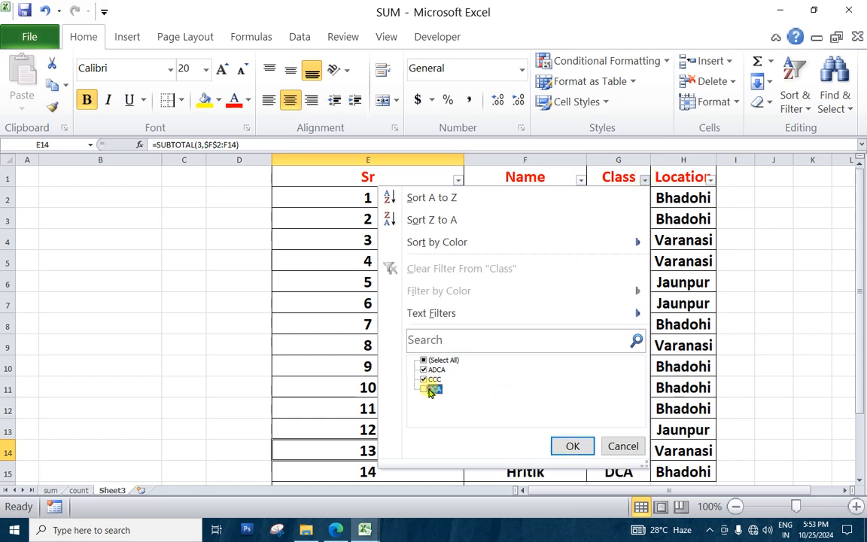
pyautogui.click(572, 445)
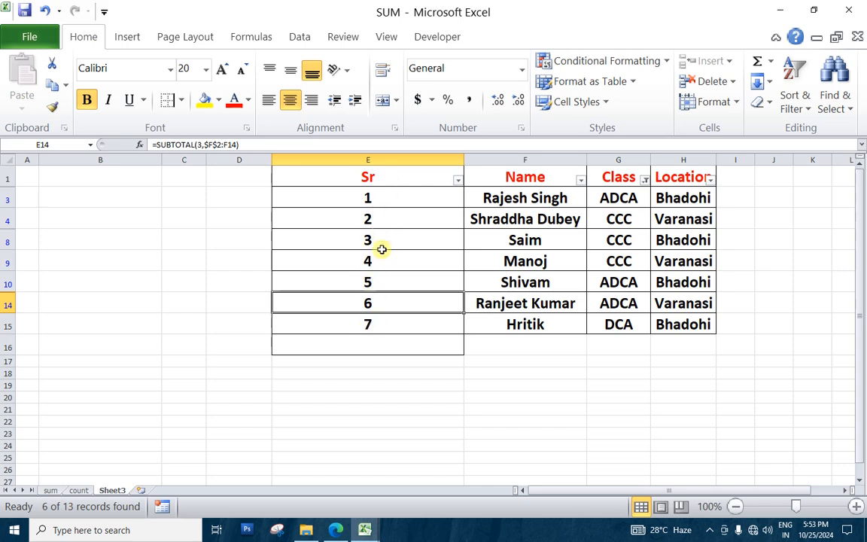
# Filter the Location column to exclude Varanasi, leaving only Bhadohi checked
pyautogui.click(710, 181)
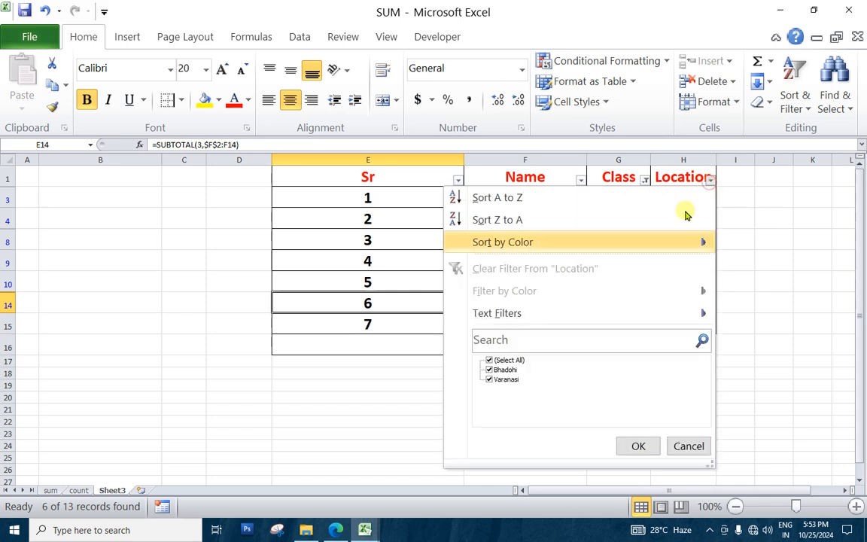
pyautogui.click(505, 383)
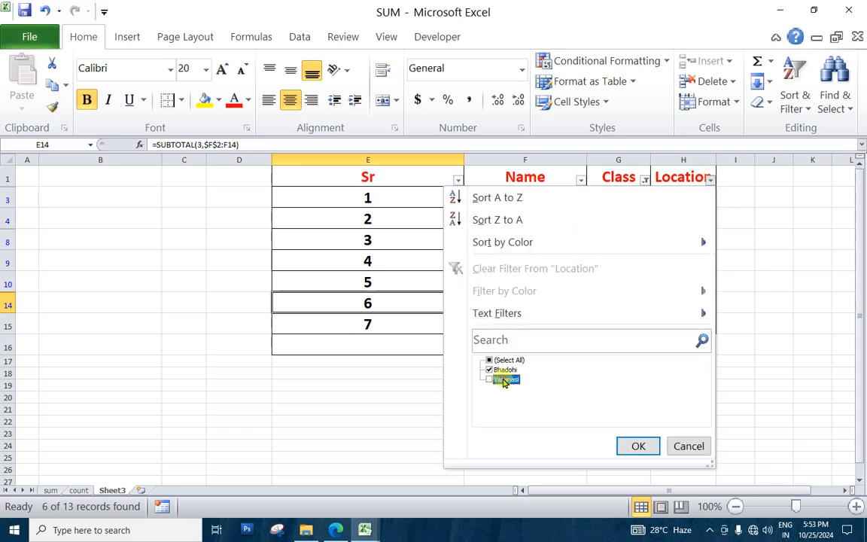
pyautogui.click(625, 444)
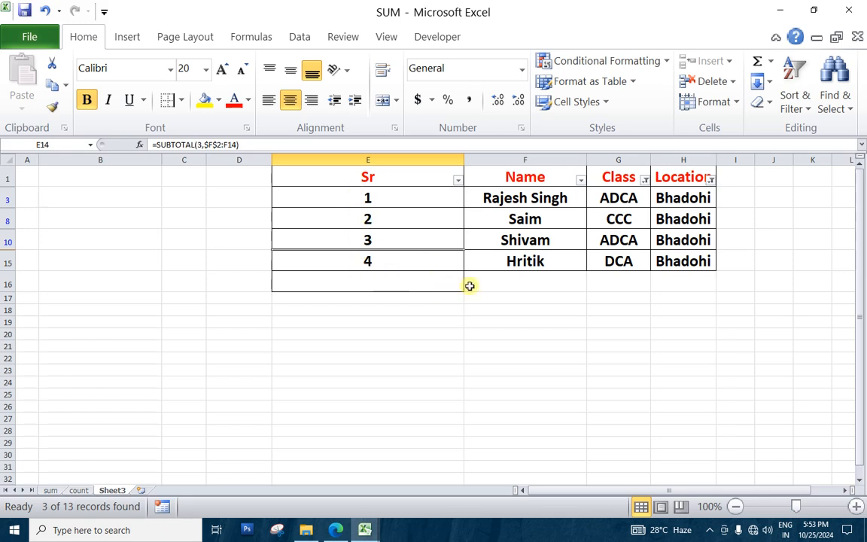
# Clear the filters from the Location and Class columns
pyautogui.click(710, 179)
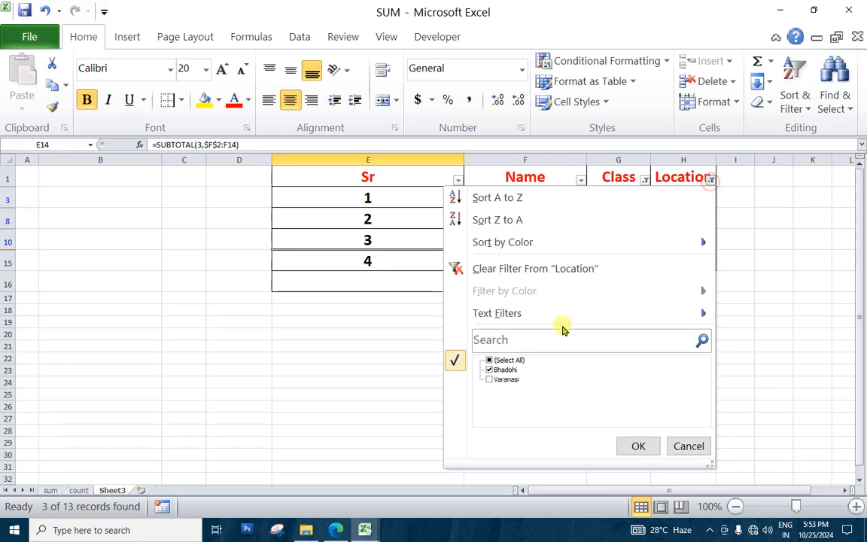
pyautogui.click(511, 273)
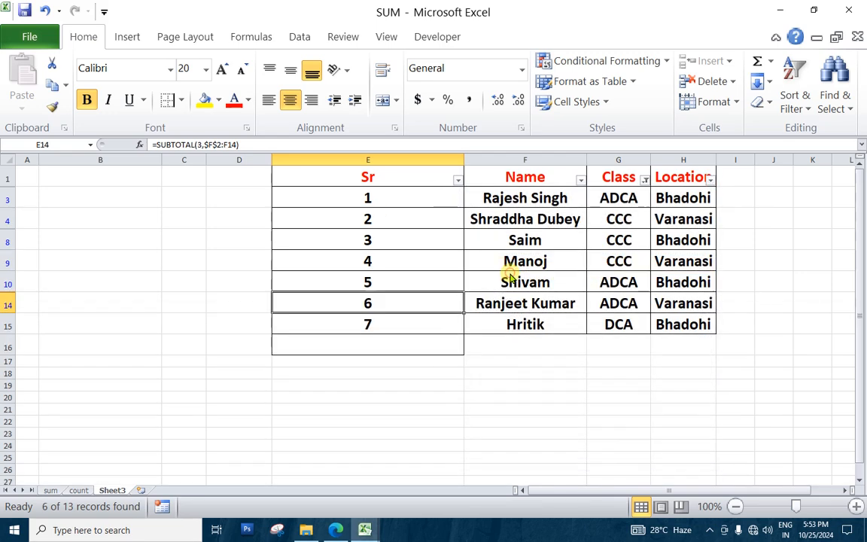
pyautogui.click(644, 180)
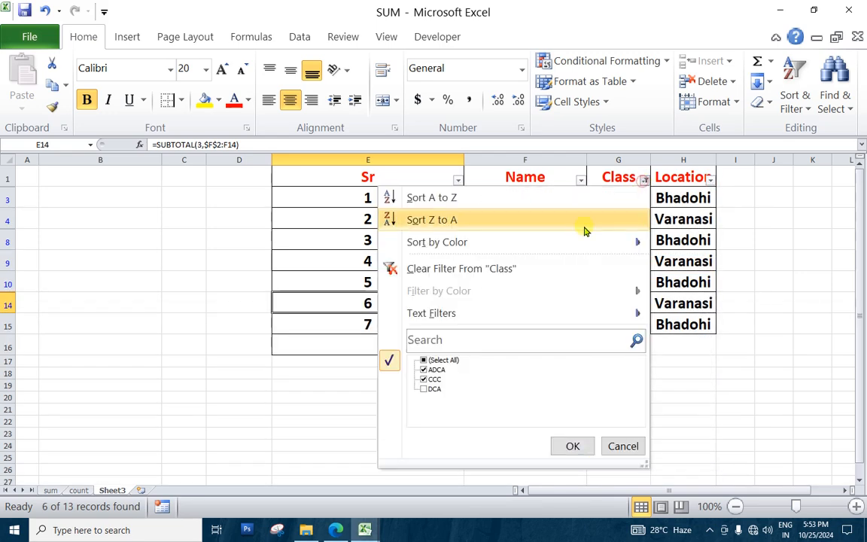
pyautogui.click(425, 273)
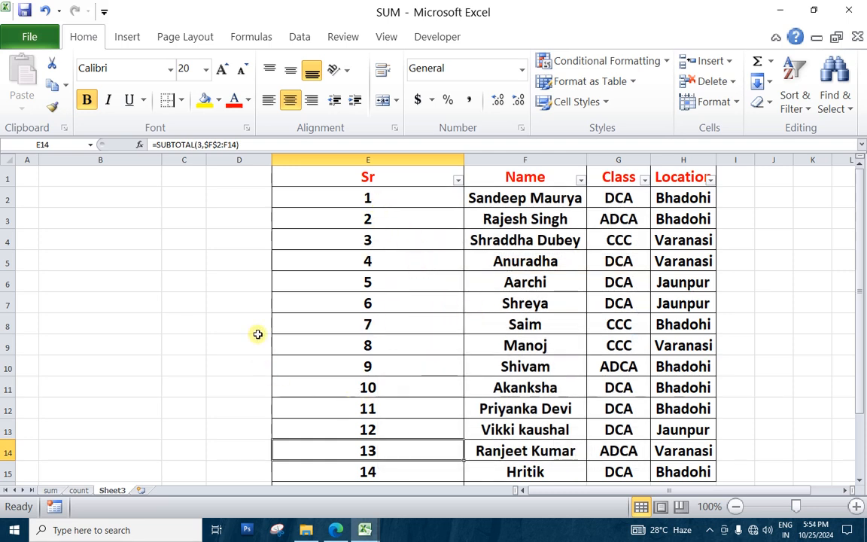
pyautogui.click(736, 241)
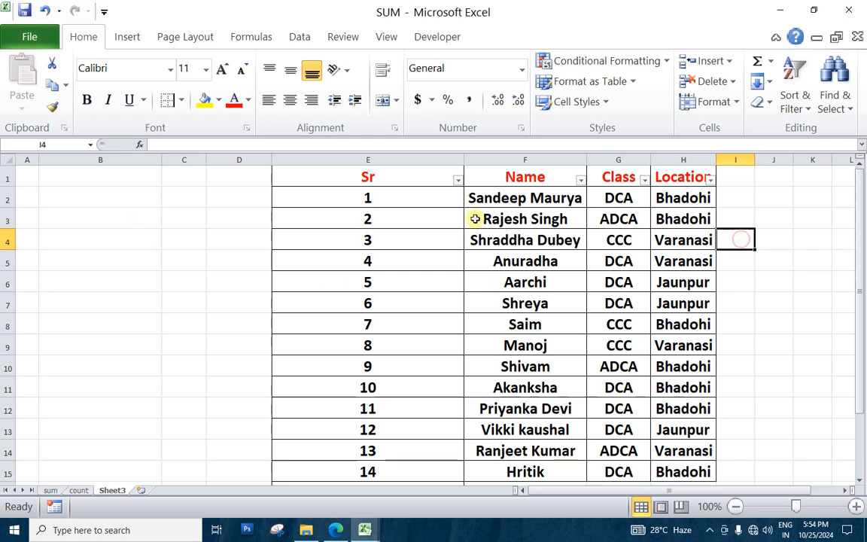
pyautogui.click(421, 198)
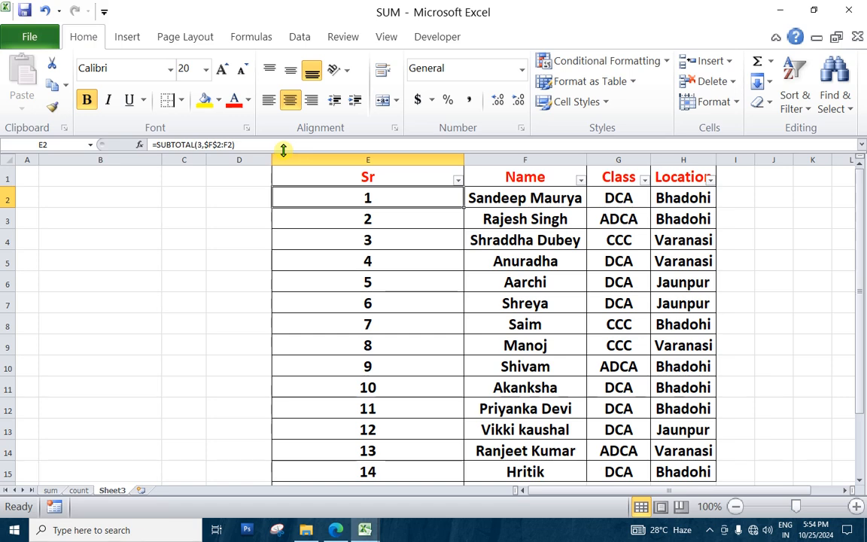
pyautogui.hotkey('ctrl', 'End')
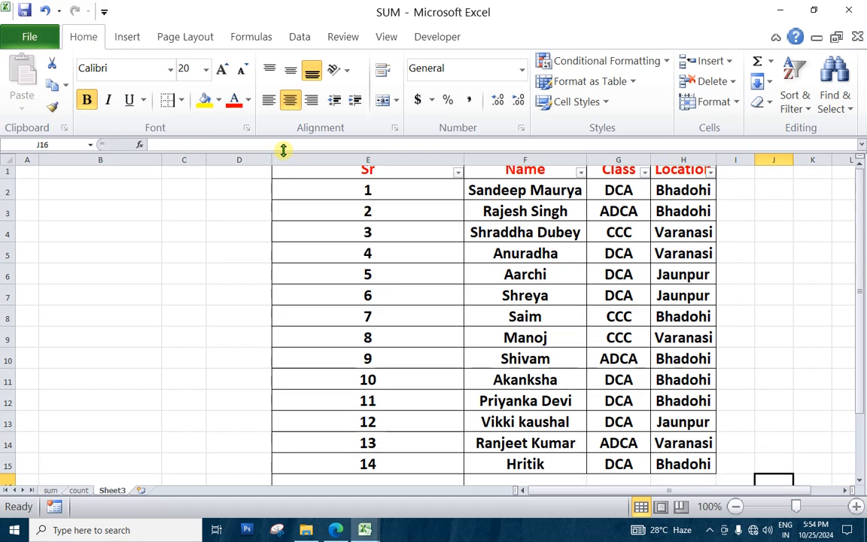